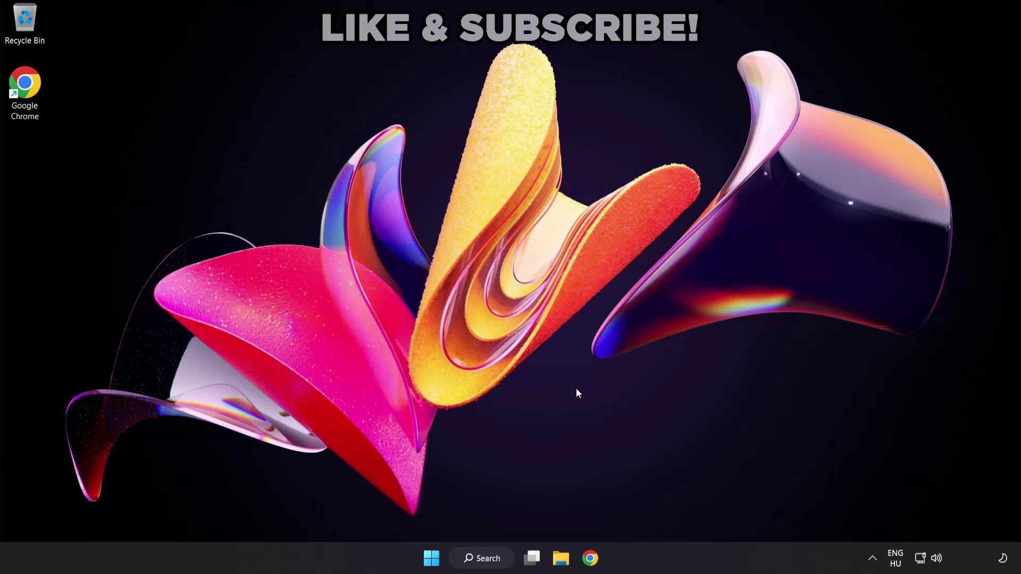
Step: Switch the sound output from CABLE Input to Speakers (High Definition Audio Device) via the tray flyout
left_click(938, 561)
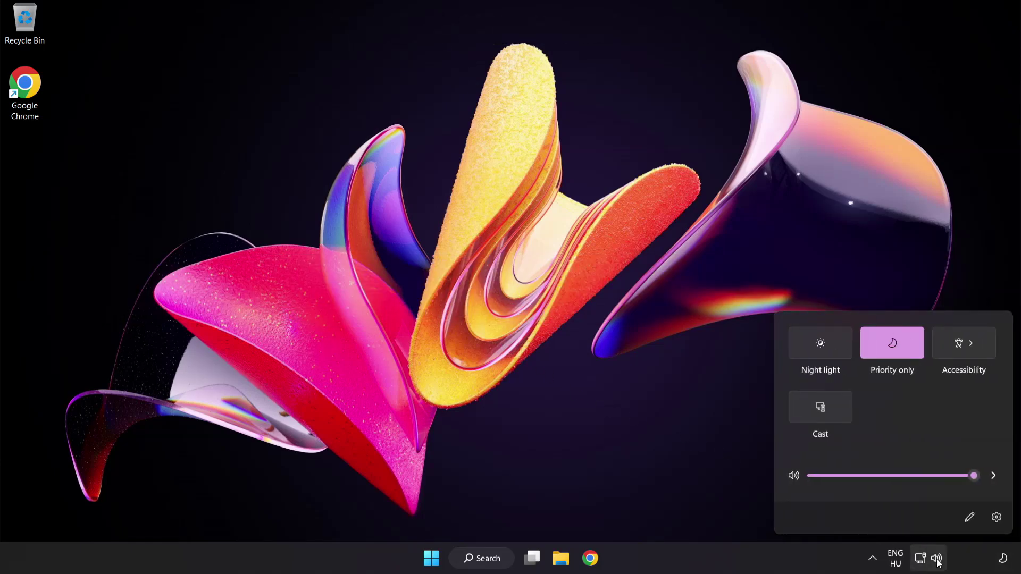
left_click(994, 476)
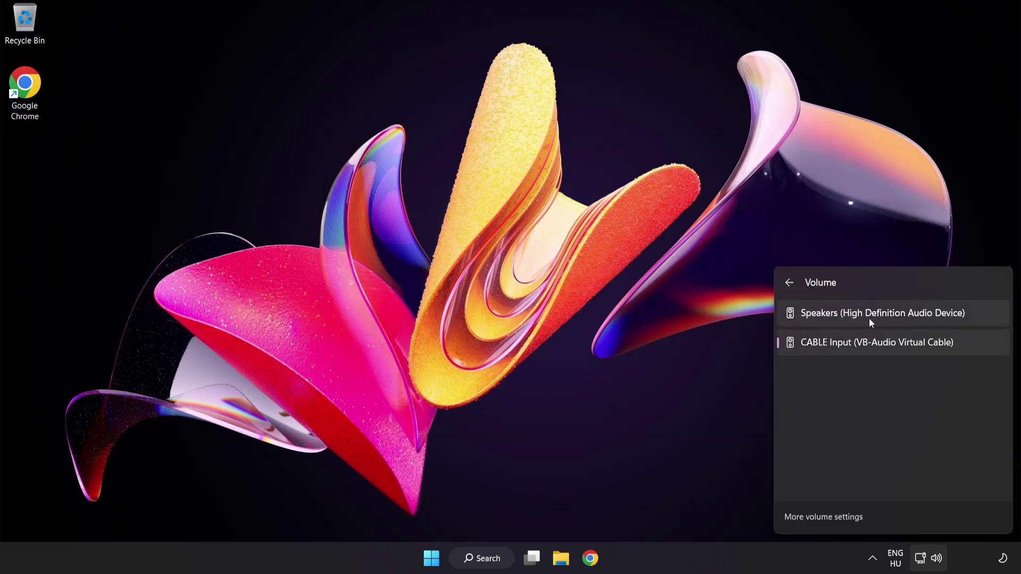
left_click(975, 316)
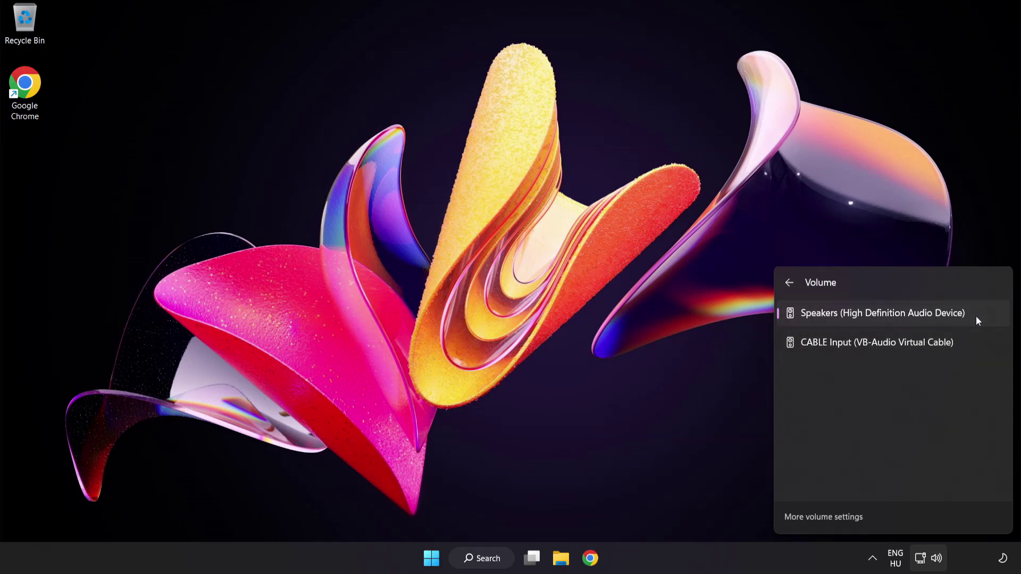
left_click(491, 281)
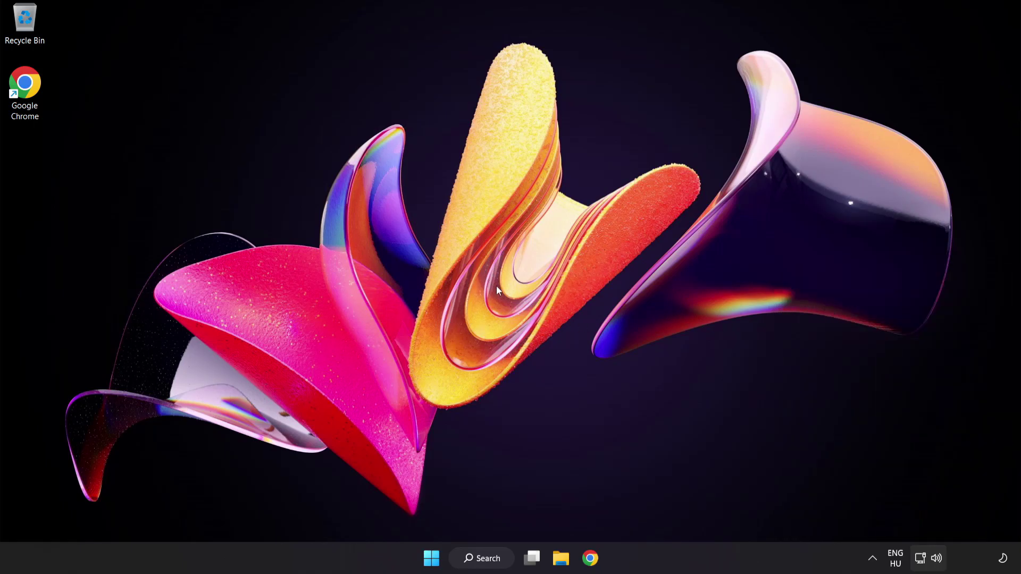
Step: Reset sound devices and app volumes from the Volume mixer, then close the Settings window
right_click(938, 561)
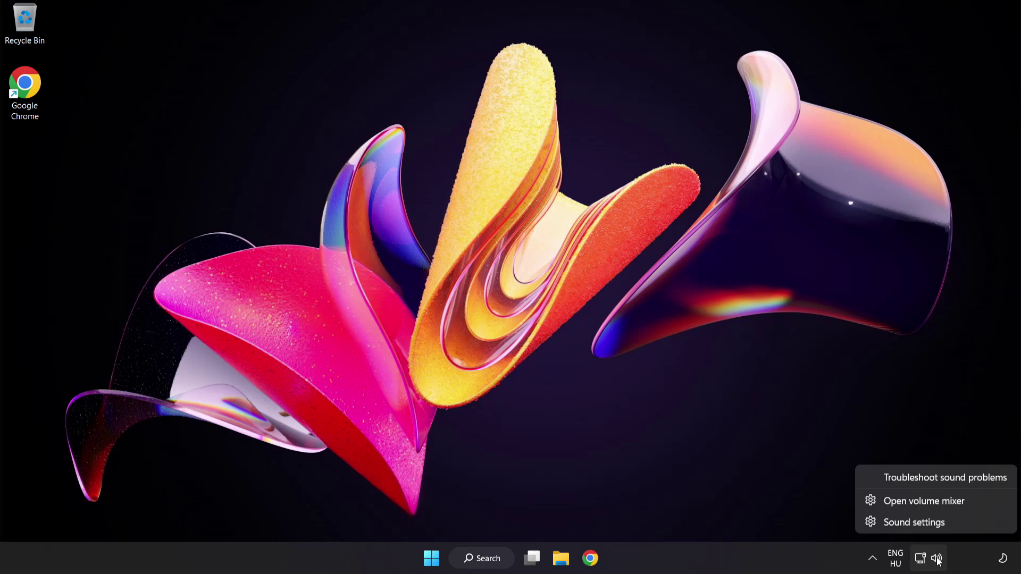
left_click(982, 506)
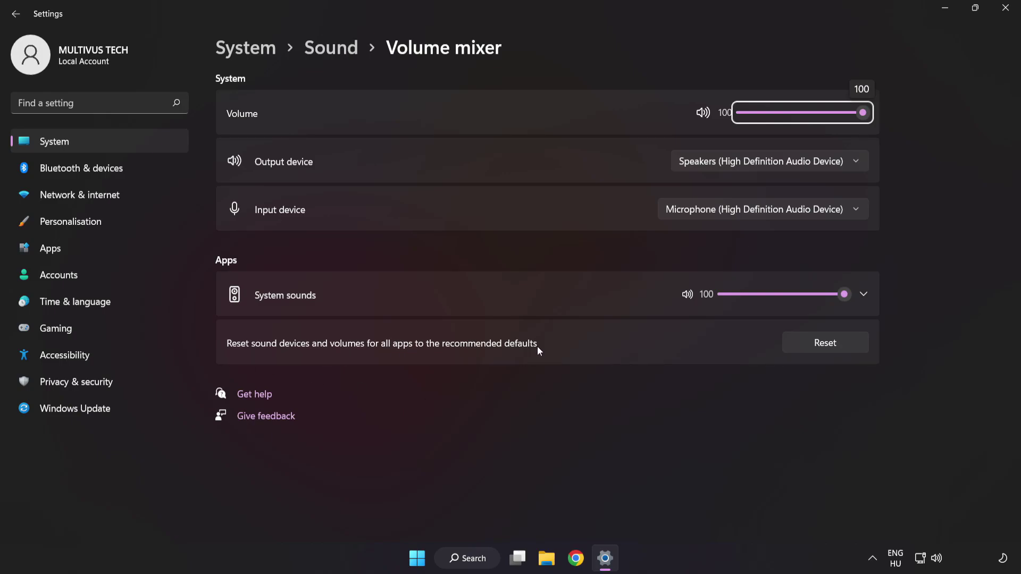
left_click(846, 349)
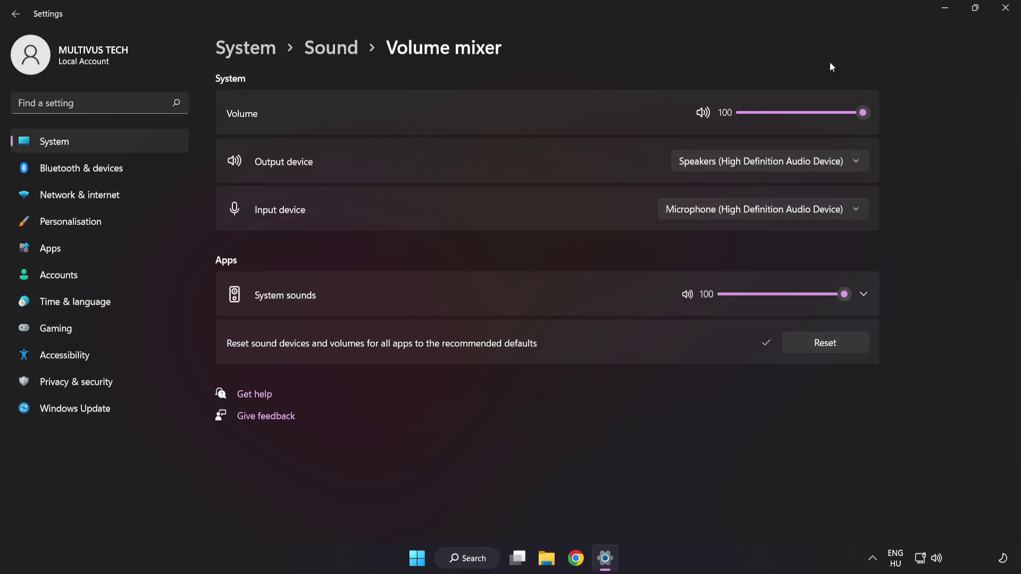
left_click(1006, 10)
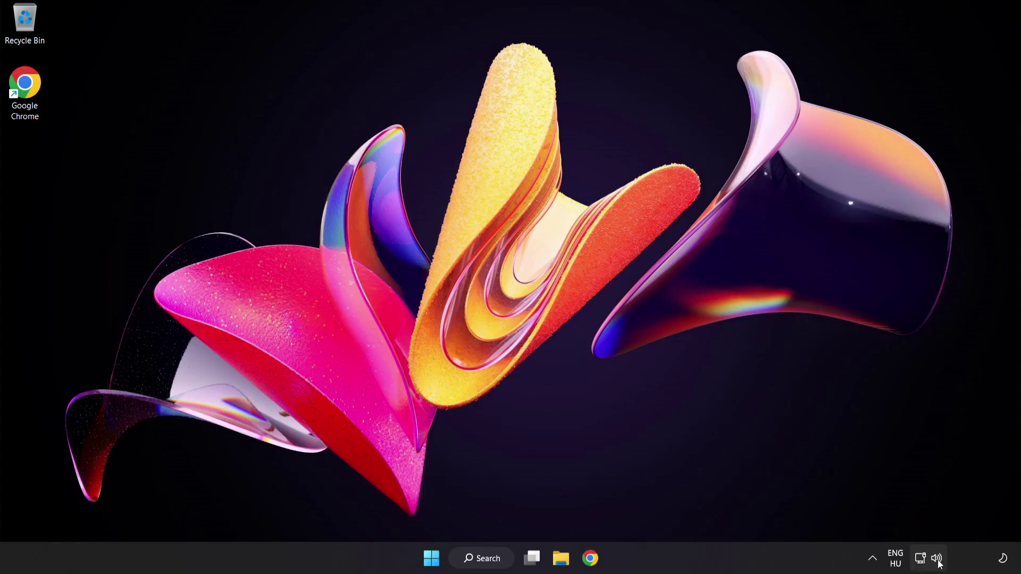
Step: Open Sound settings from the tray menu, leaving the Speakers output volume at 100
right_click(938, 560)
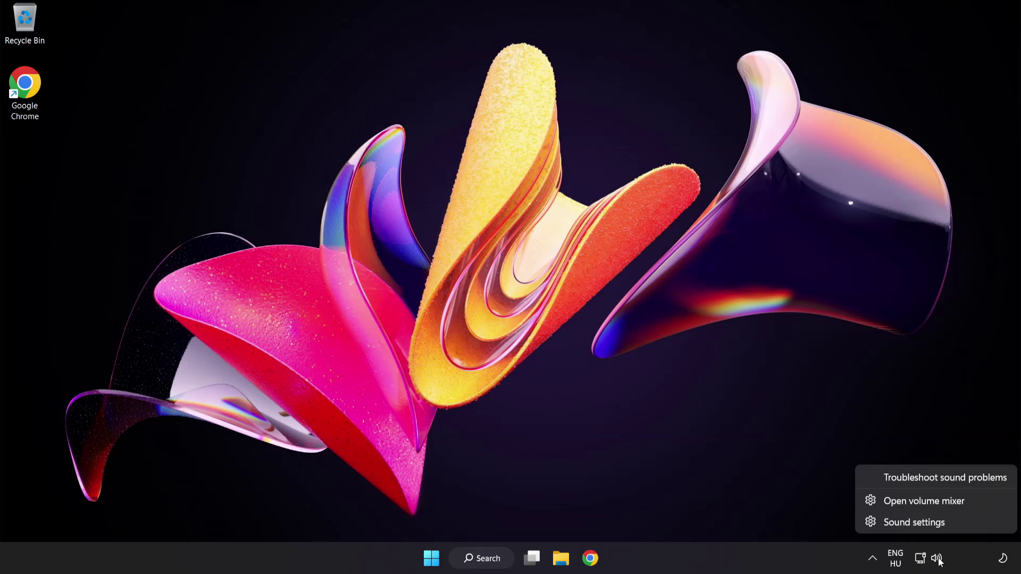
left_click(946, 524)
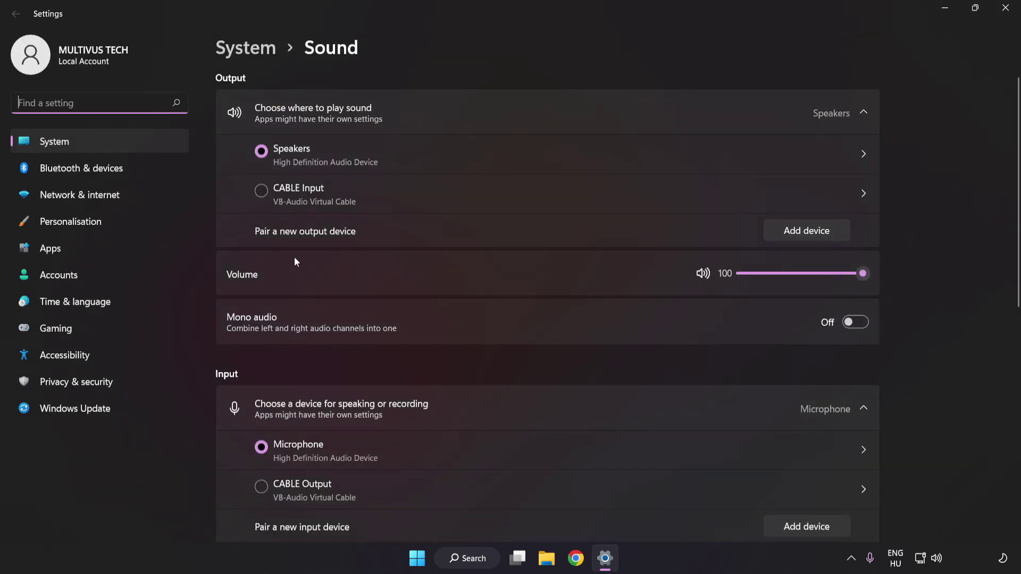
mouse_move(851, 276)
left_mouse_down()
mouse_move(822, 278)
mouse_move(958, 278)
left_mouse_up()
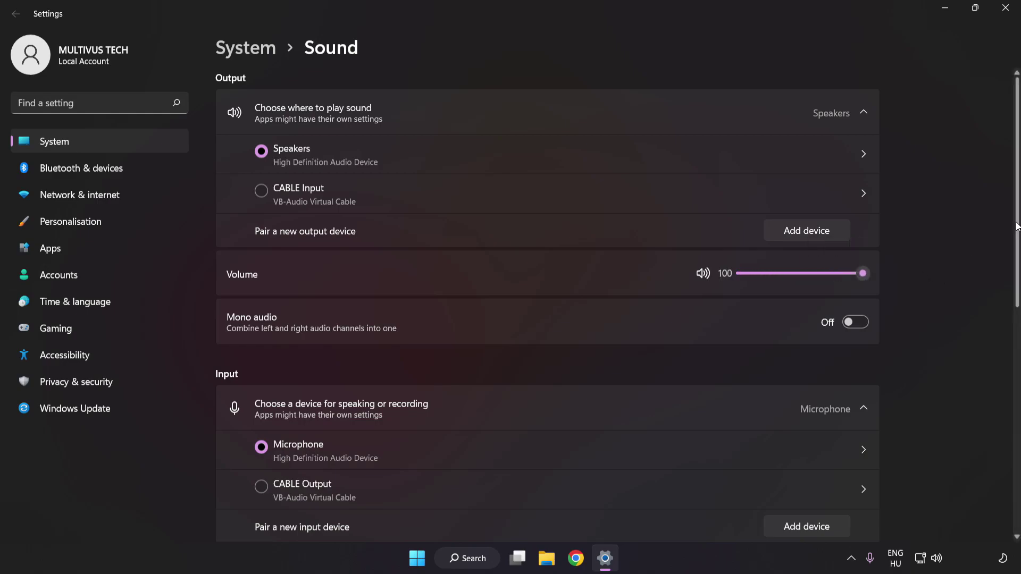
scroll(1005, 357, "down", 3)
scroll(1004, 360, "down", 1)
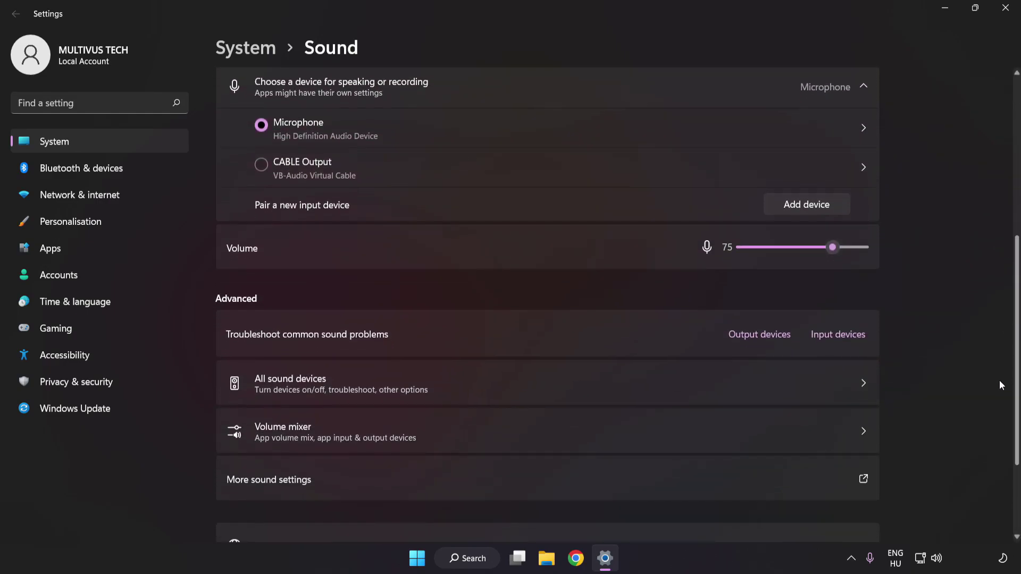
scroll(1000, 389, "down", 1)
scroll(1003, 402, "down", 1)
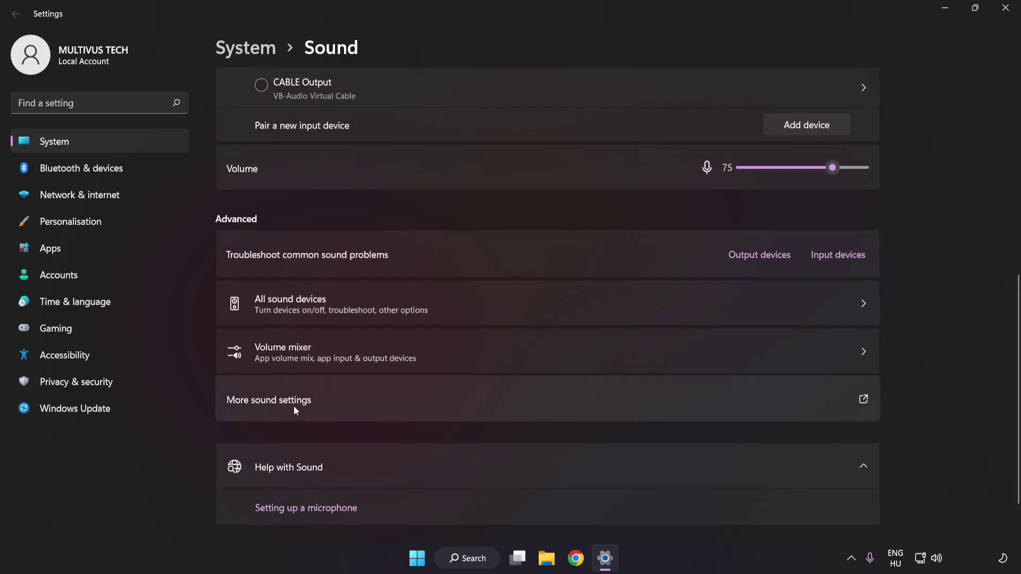
Step: In the classic Sound dialog, disable CABLE Input and select Speakers
left_click(470, 403)
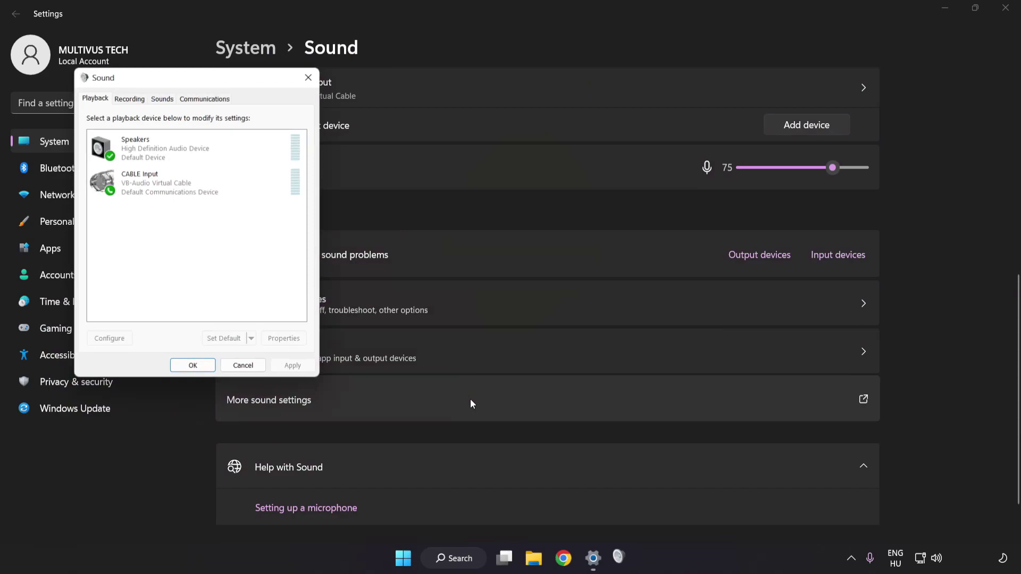
left_click_drag(199, 82, 510, 151)
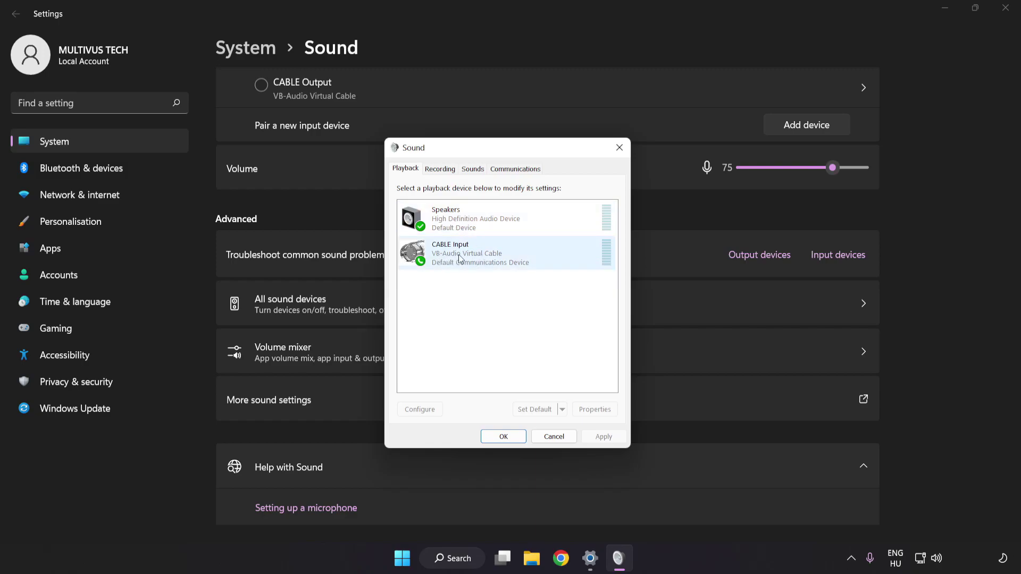
right_click(497, 255)
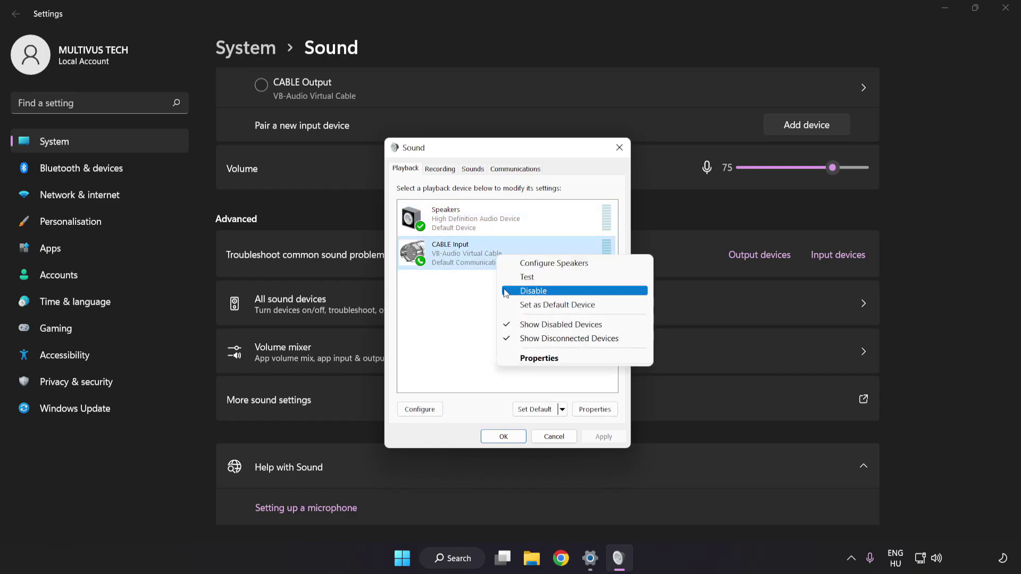
left_click(546, 291)
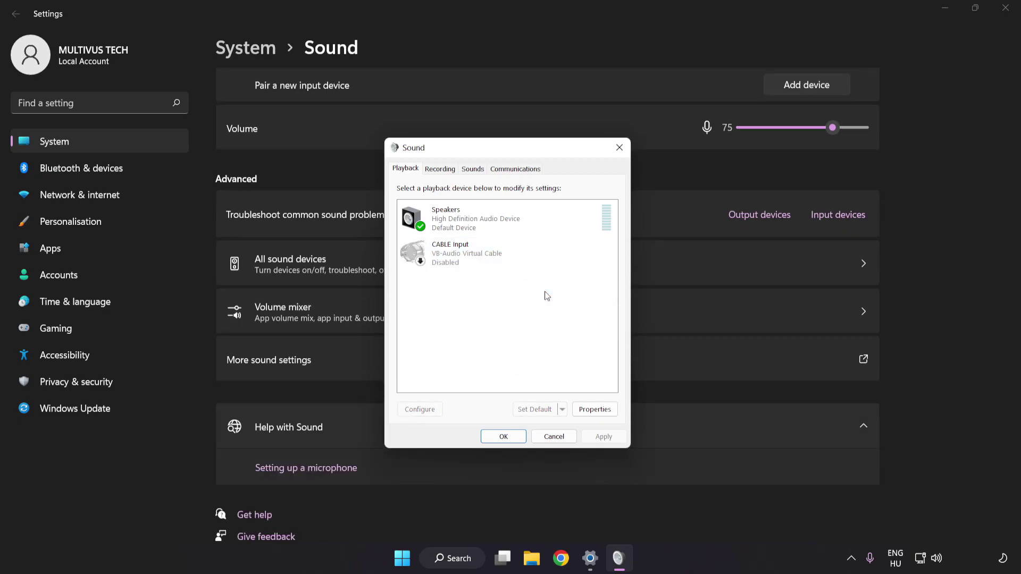
left_click(477, 224)
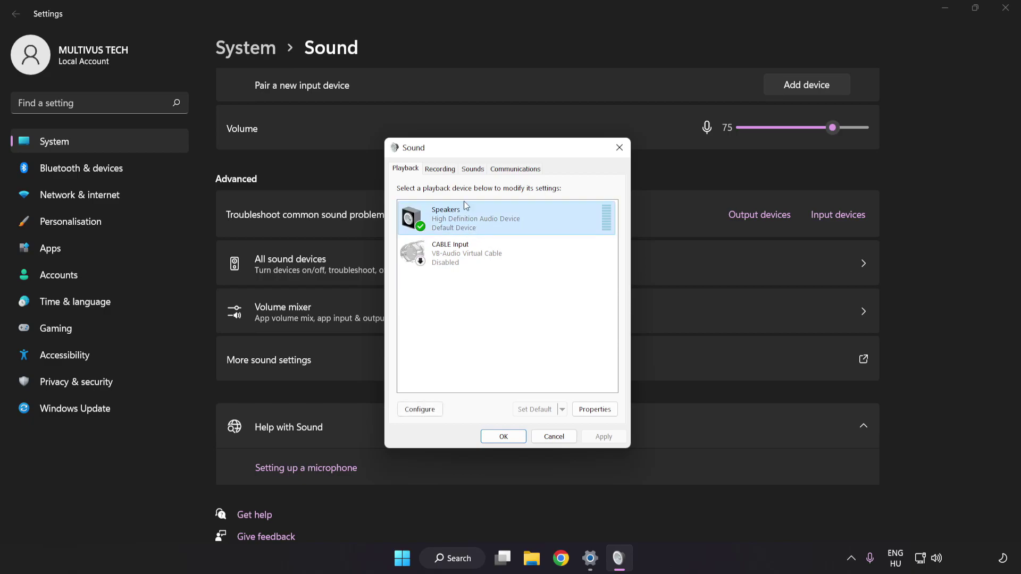
Step: Run Configure Speakers on Speakers, keeping 7.1 Surround with every optional and full-range speaker ticked
right_click(534, 223)
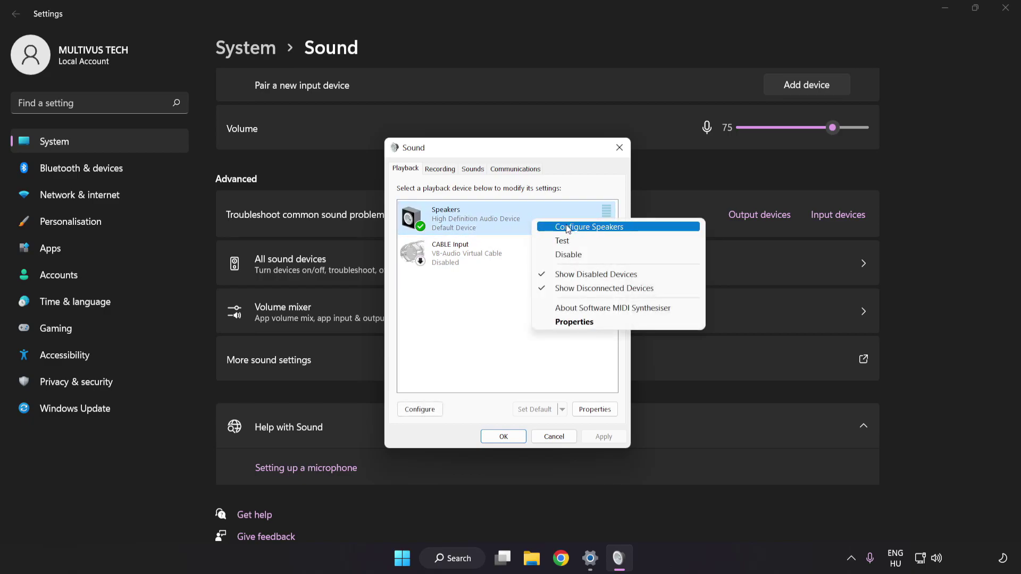
left_click(636, 233)
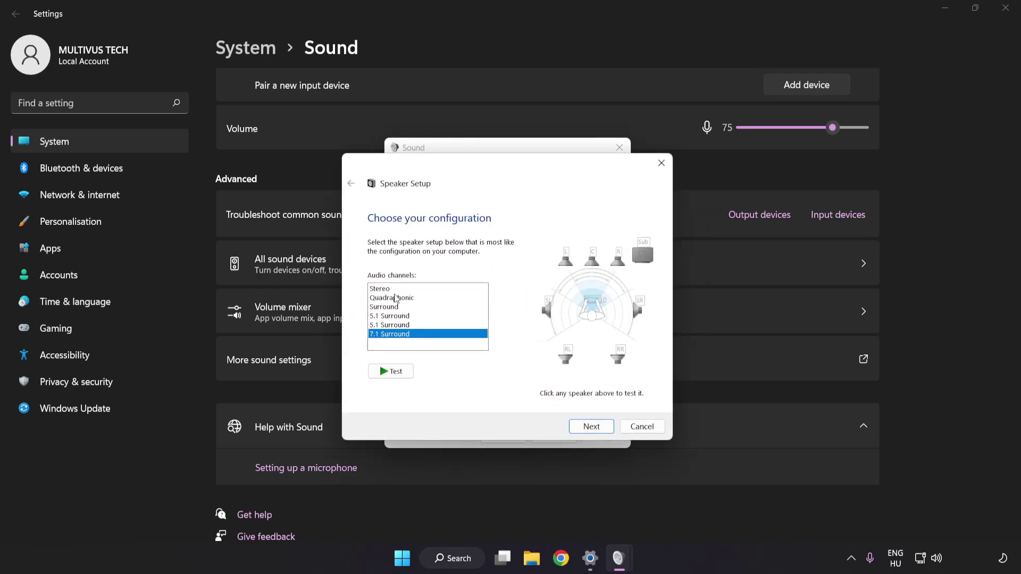
left_click(390, 289)
left_click(395, 307)
left_click(395, 325)
left_click(591, 428)
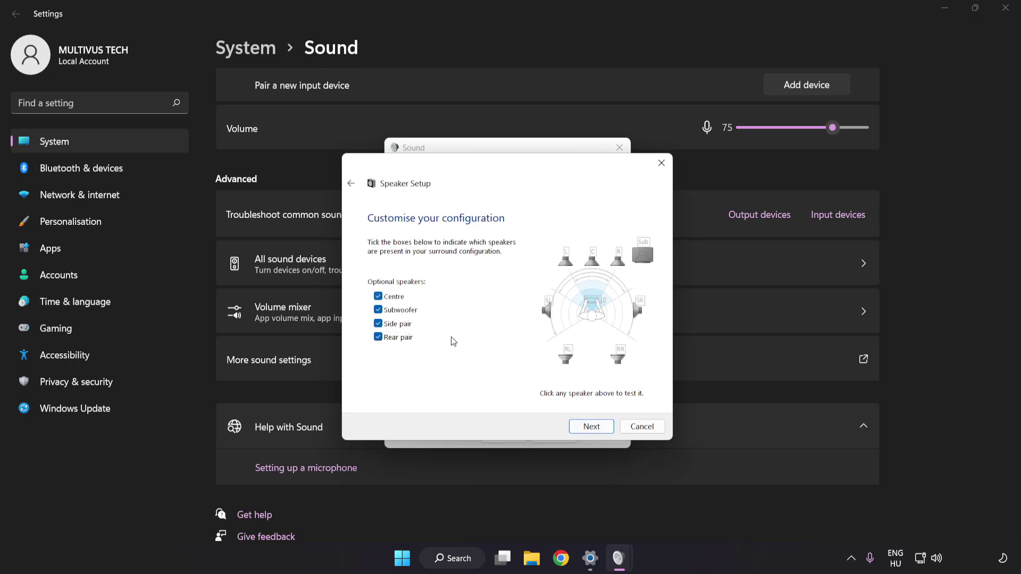
left_click(593, 429)
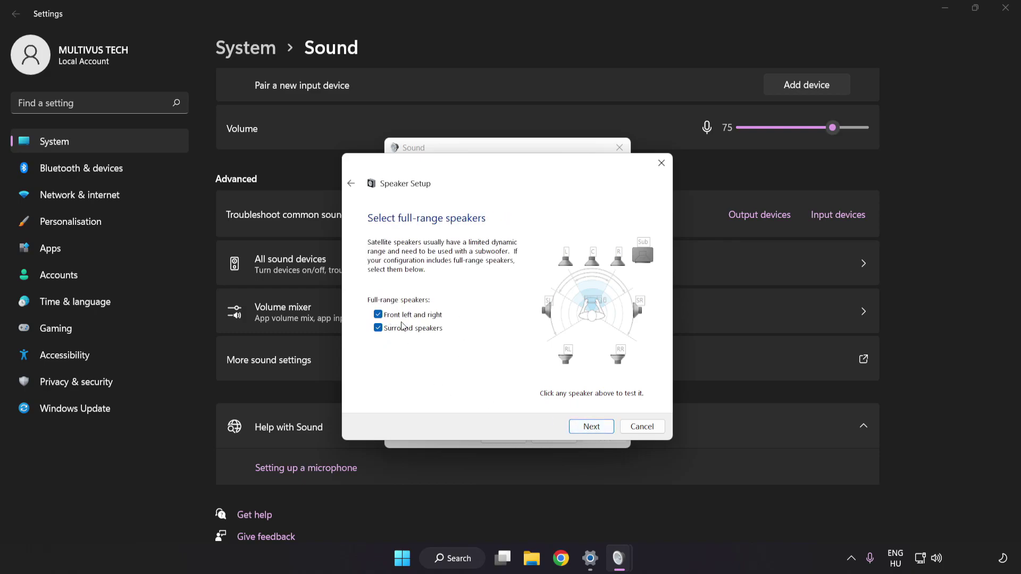
left_click(588, 427)
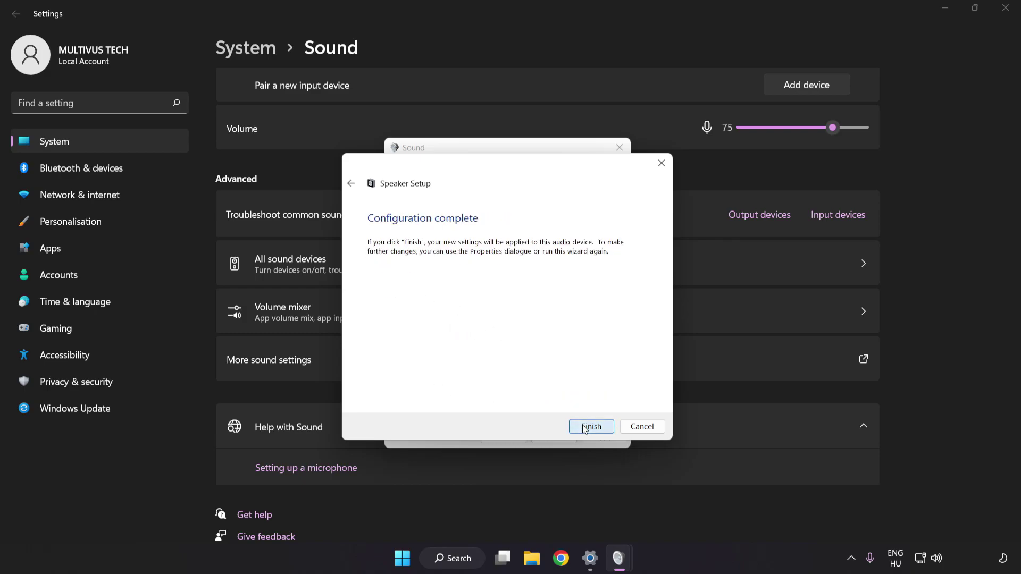
left_click(588, 428)
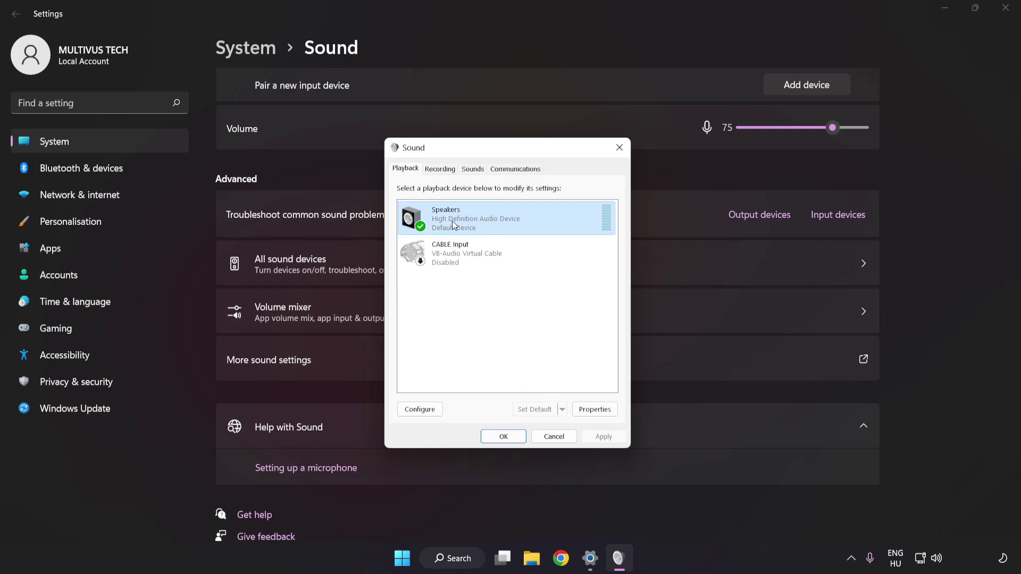
Step: Tick Disable all enhancements in Speakers Properties and apply the change
left_click(596, 410)
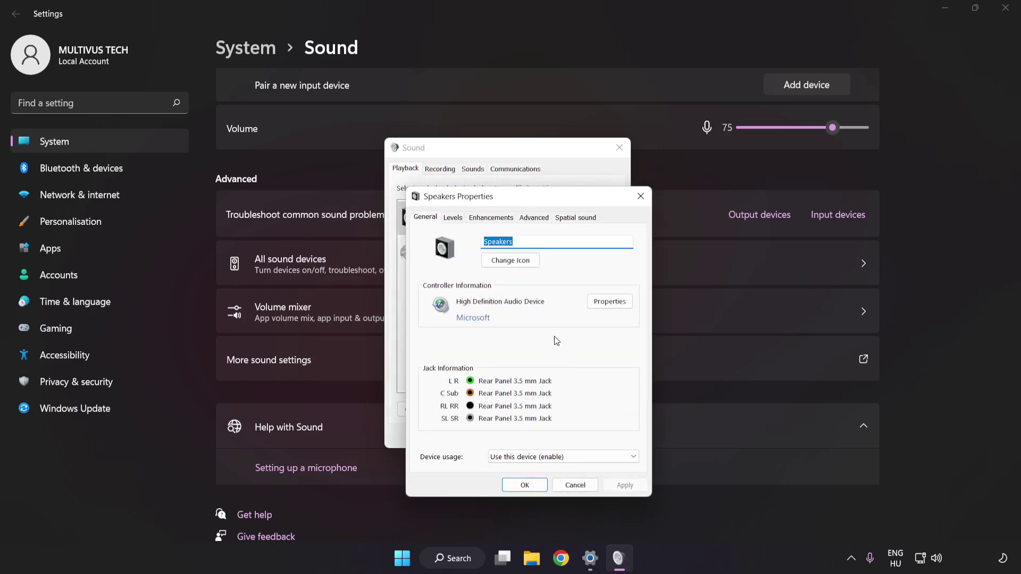
left_click_drag(509, 177, 495, 158)
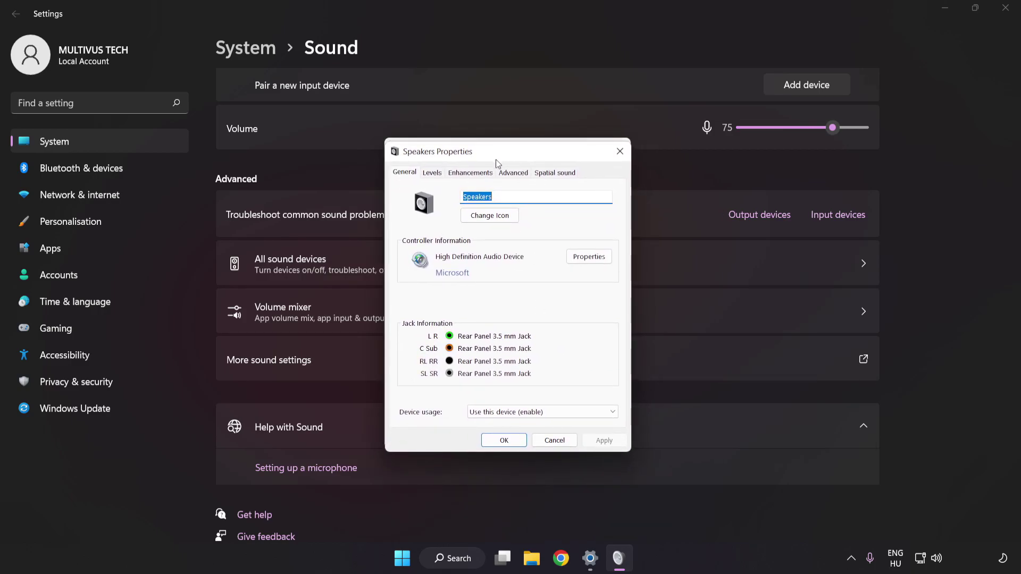
left_click(470, 173)
left_click(406, 227)
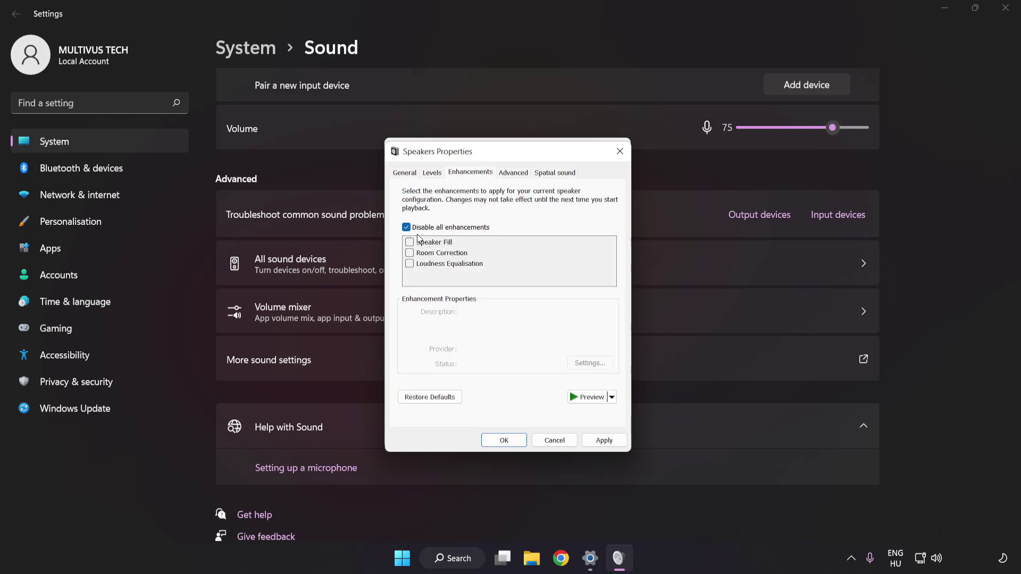
left_click(604, 441)
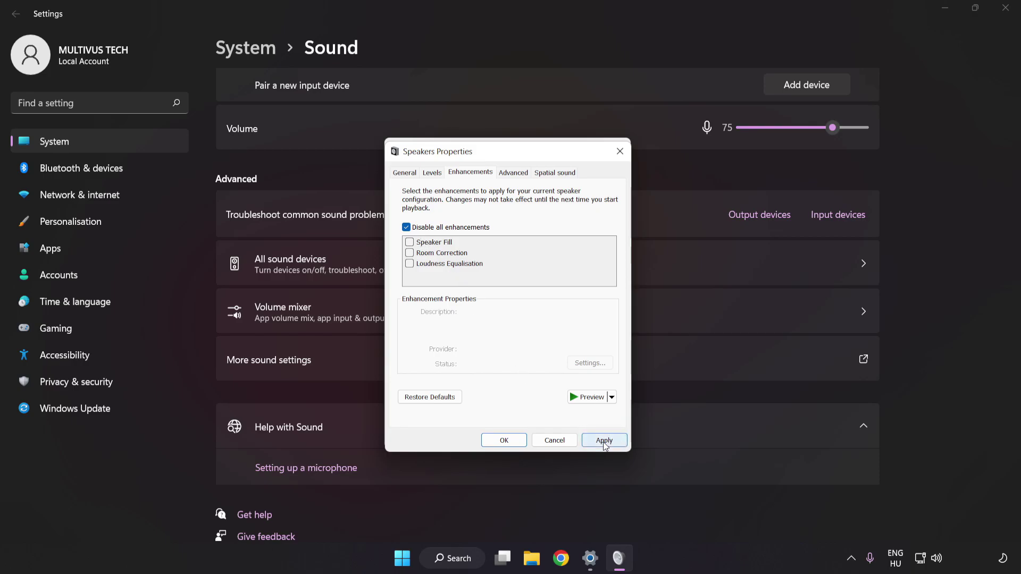
left_click(511, 173)
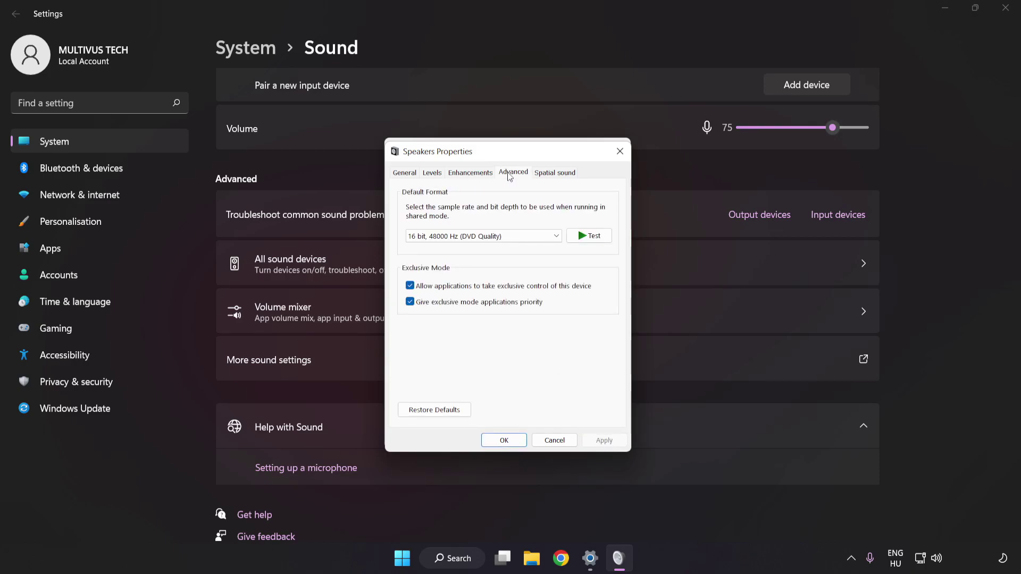
Step: Keep Default Format at 16 bit, 48000 Hz (DVD Quality) and confirm both Sound dialogs with OK
left_click(511, 237)
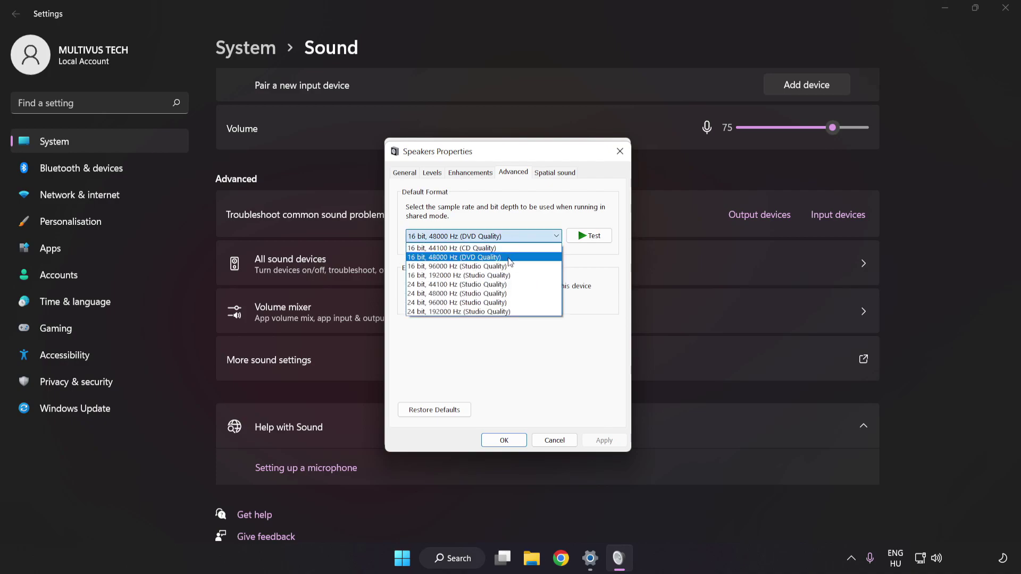
left_click(512, 257)
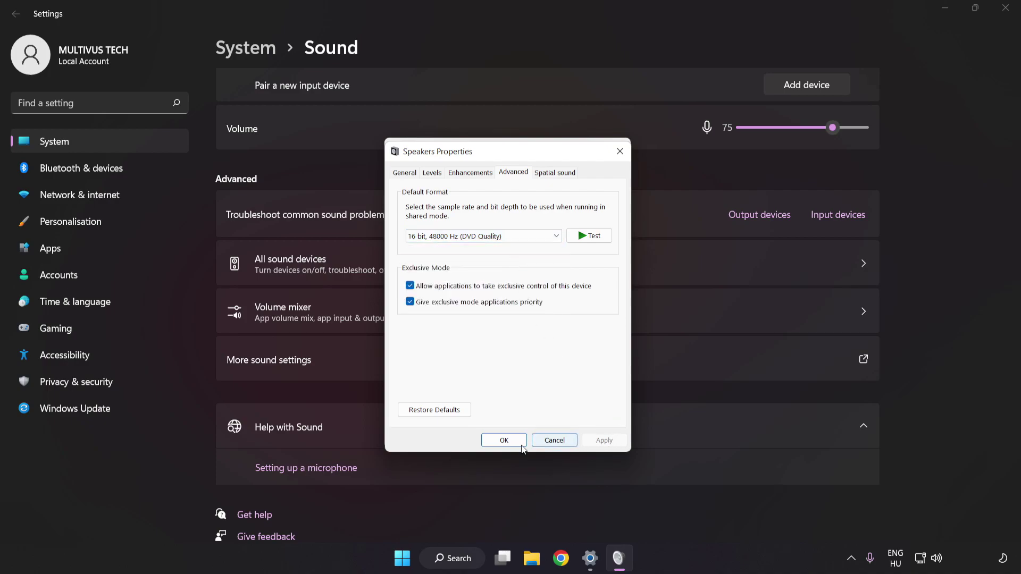
left_click(504, 441)
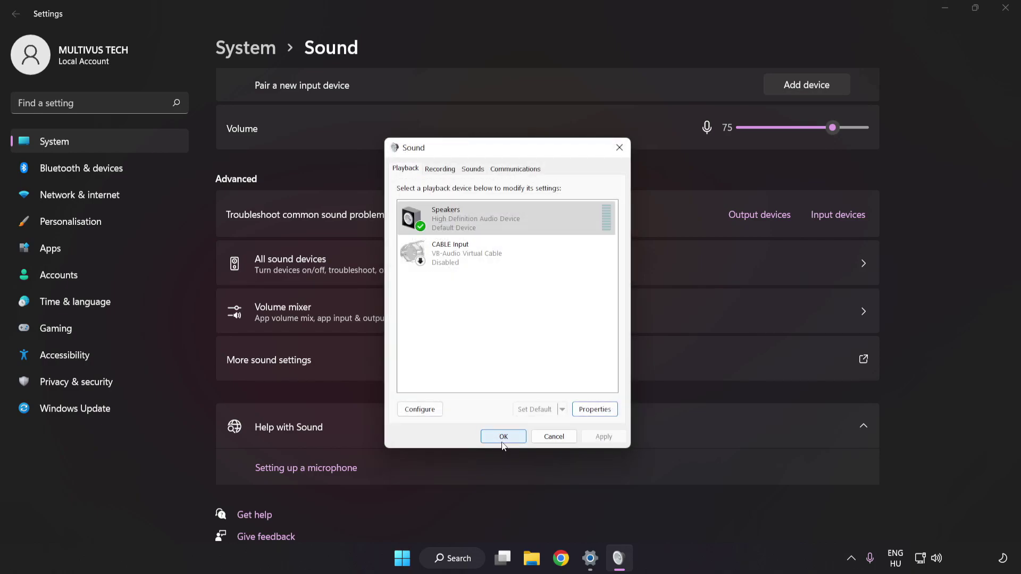
left_click(503, 437)
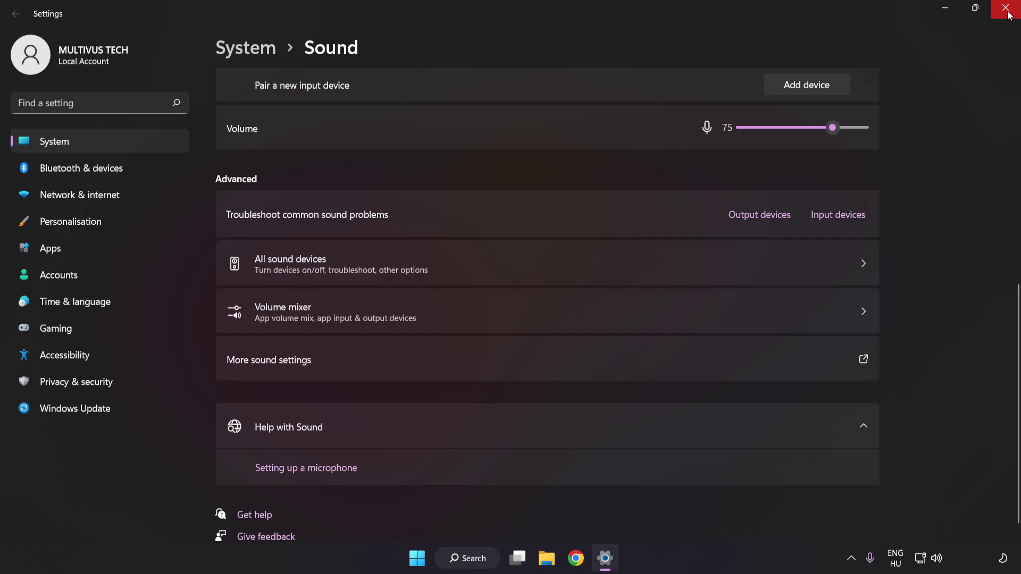
Step: Close Sound settings and bring up the Start menu's power options
left_click(1006, 9)
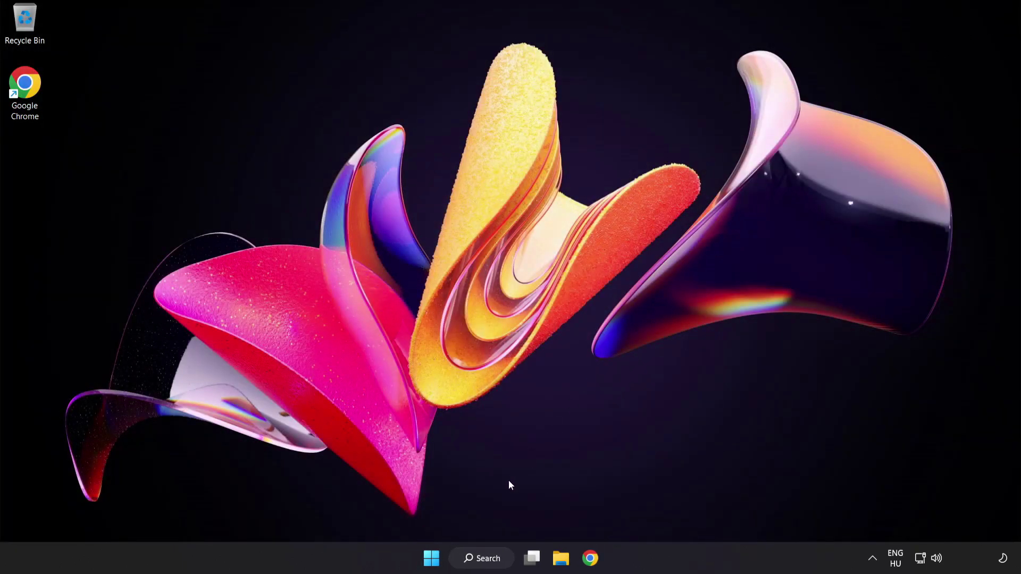
left_click(431, 559)
left_click(676, 512)
Step: Search for 'device manager' and launch the Device Manager best match
left_click(487, 560)
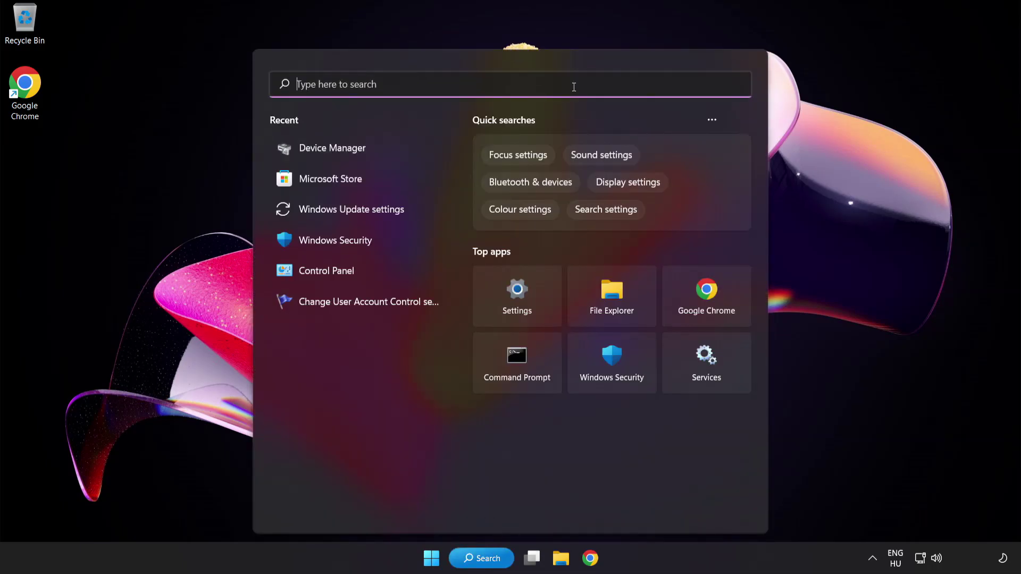
type("device man")
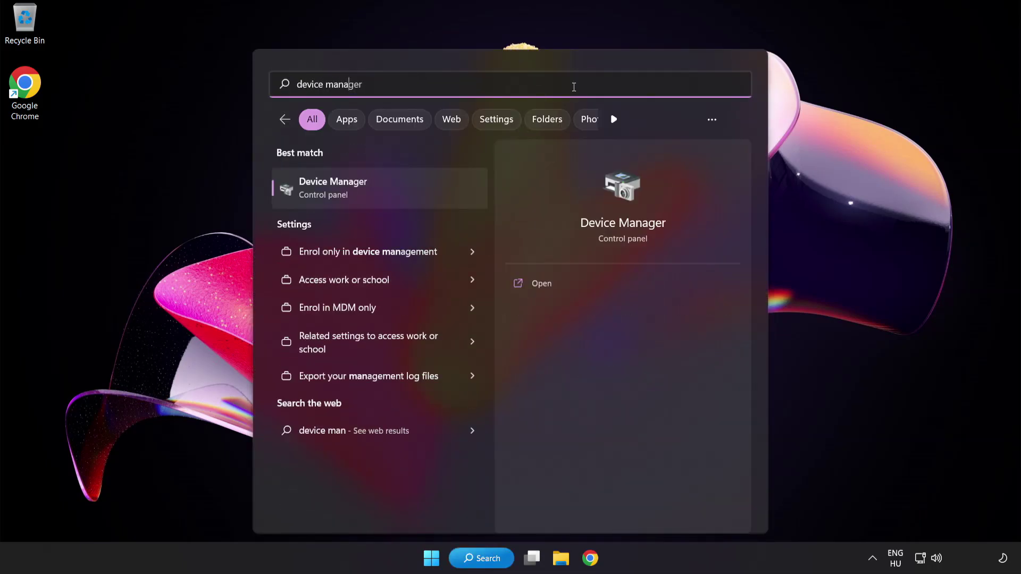
type("ager")
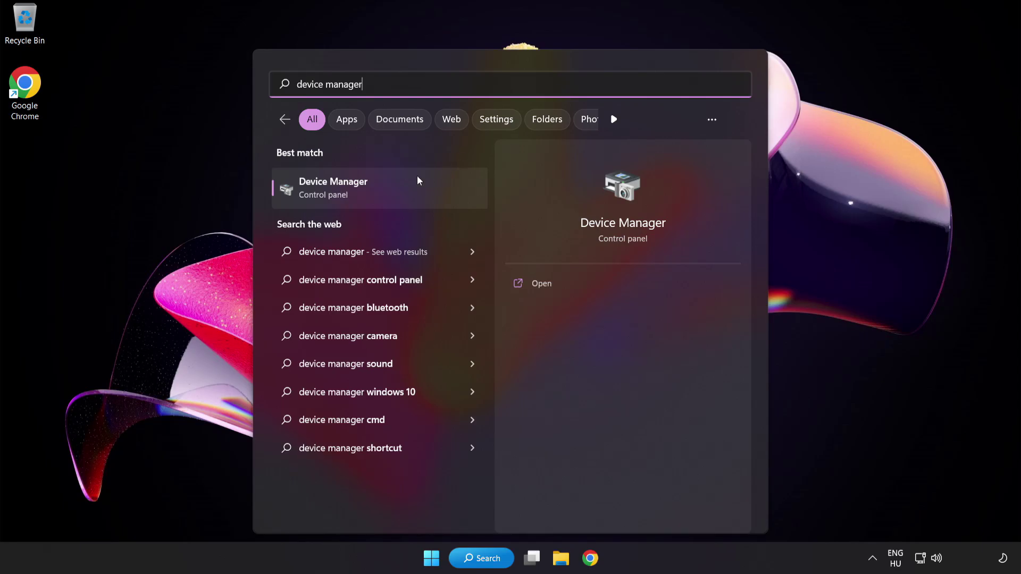
left_click(396, 193)
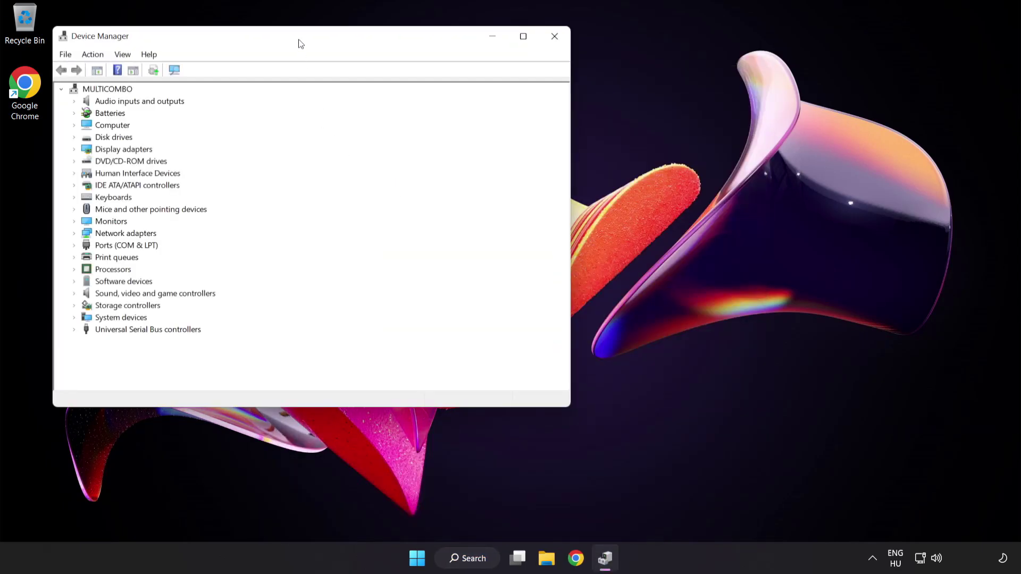
Step: Expand Sound, video and game controllers and show High Definition Audio Device's context menu
left_click_drag(300, 43, 488, 110)
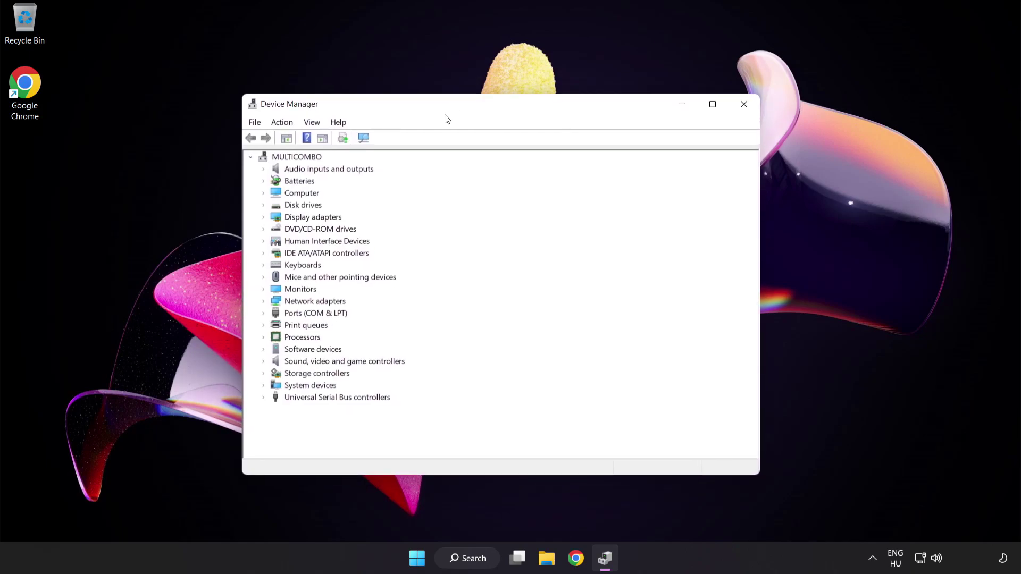
left_click(277, 363)
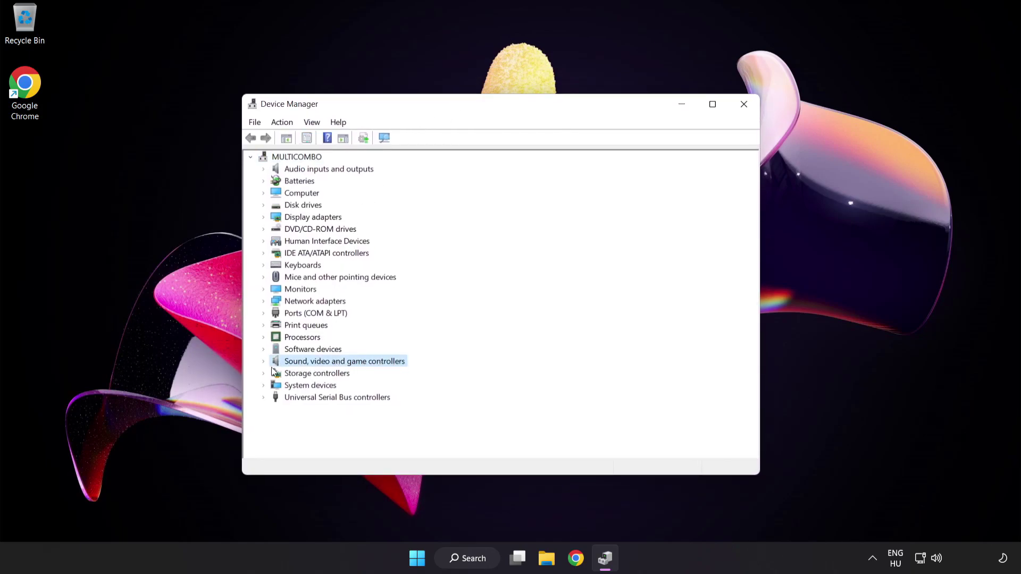
left_click(264, 363)
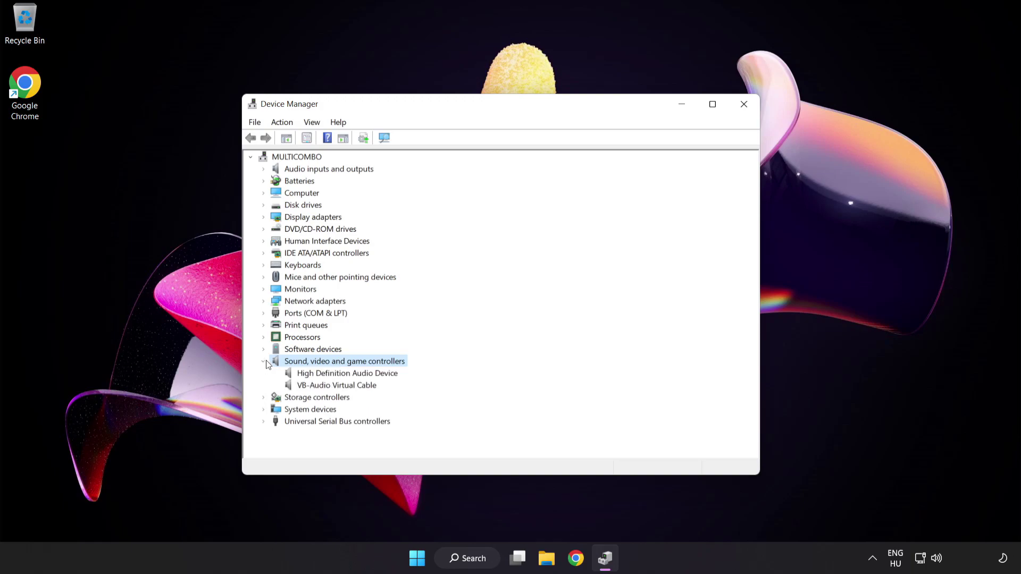
left_click(307, 372)
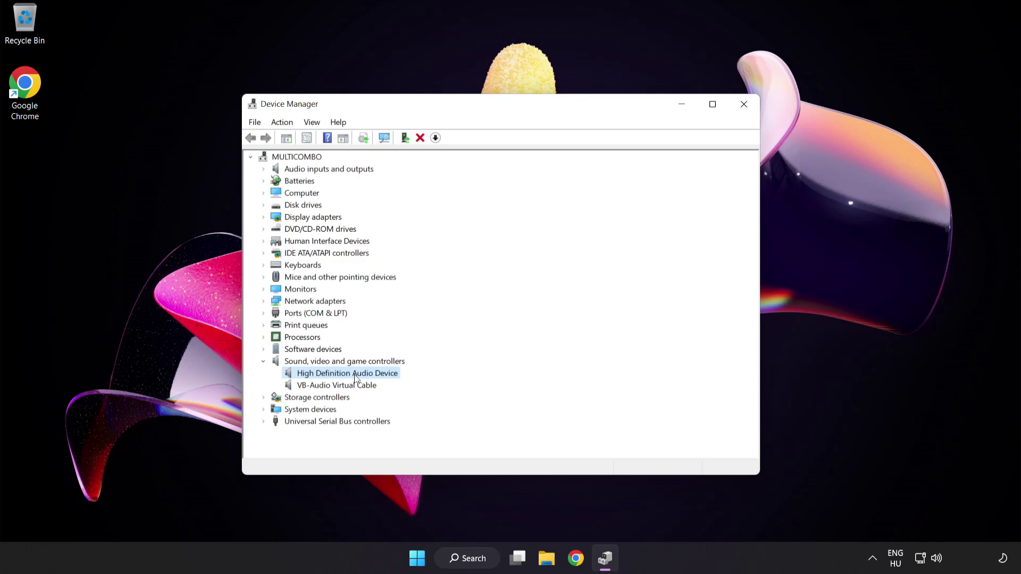
right_click(354, 375)
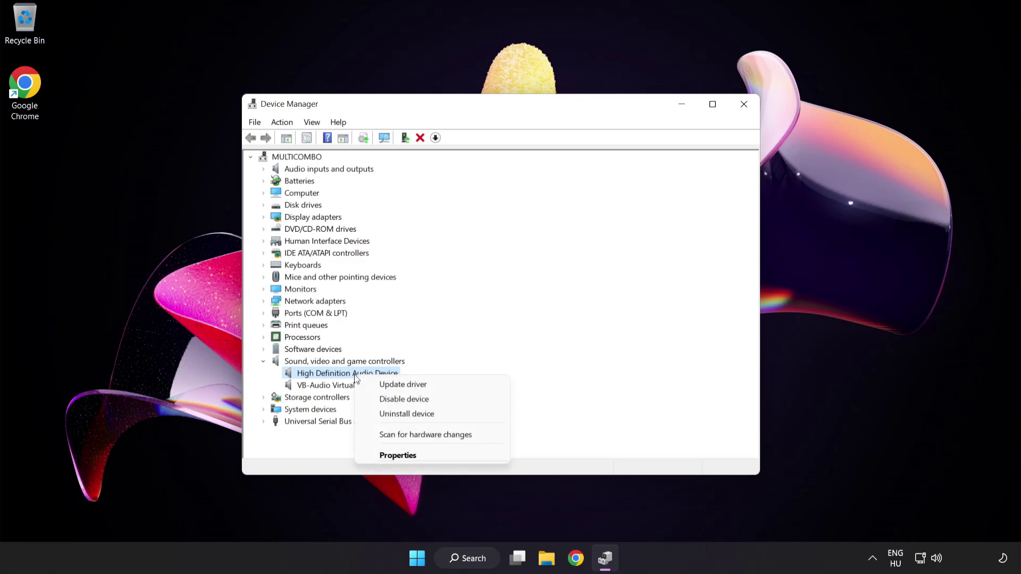
Step: Reinstall the High Definition Audio Device driver from the on-computer list, accepting the warning
left_click(437, 391)
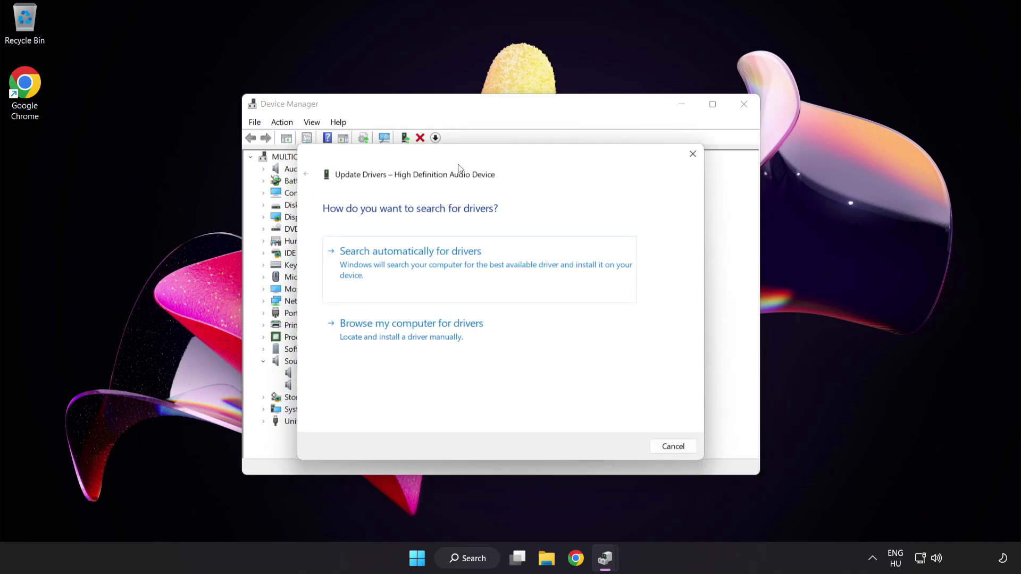
left_click_drag(461, 163, 483, 146)
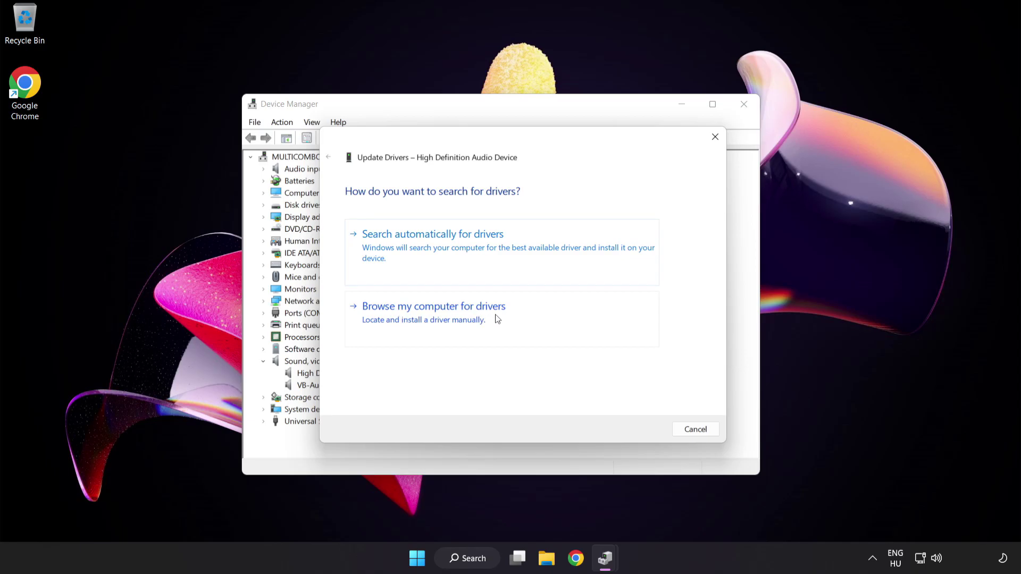
left_click(460, 323)
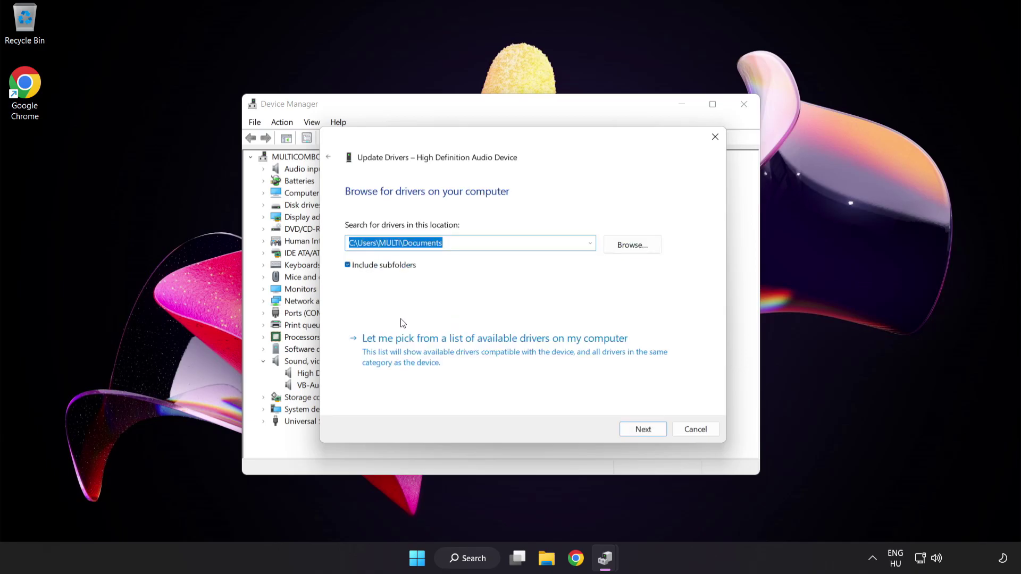
left_click(448, 359)
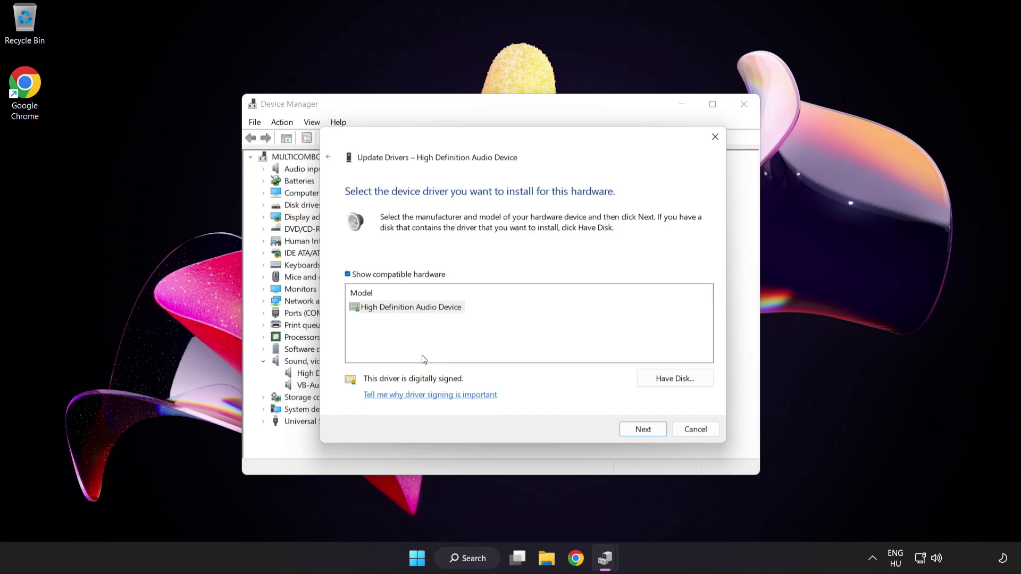
left_click(372, 311)
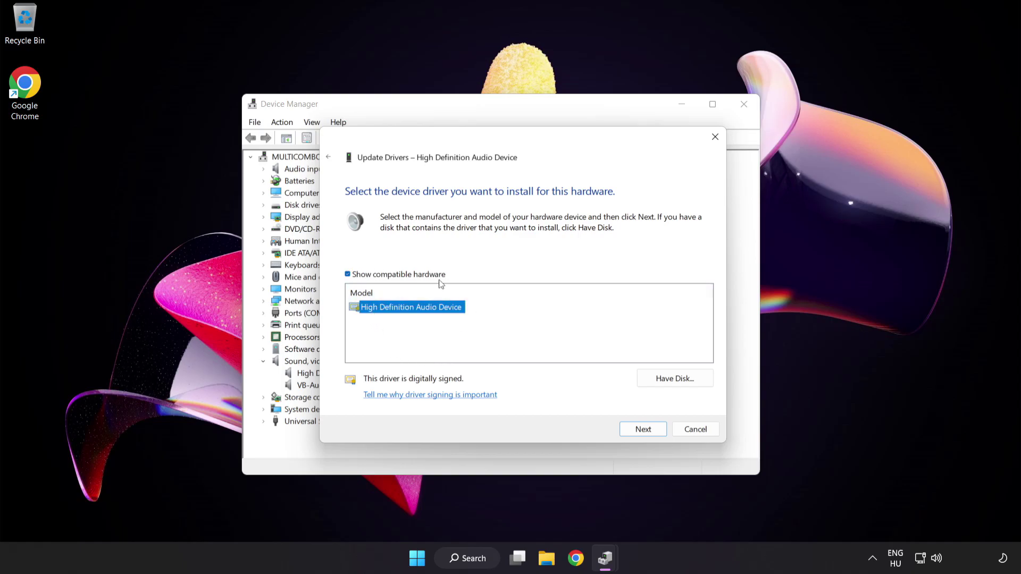
left_click(650, 433)
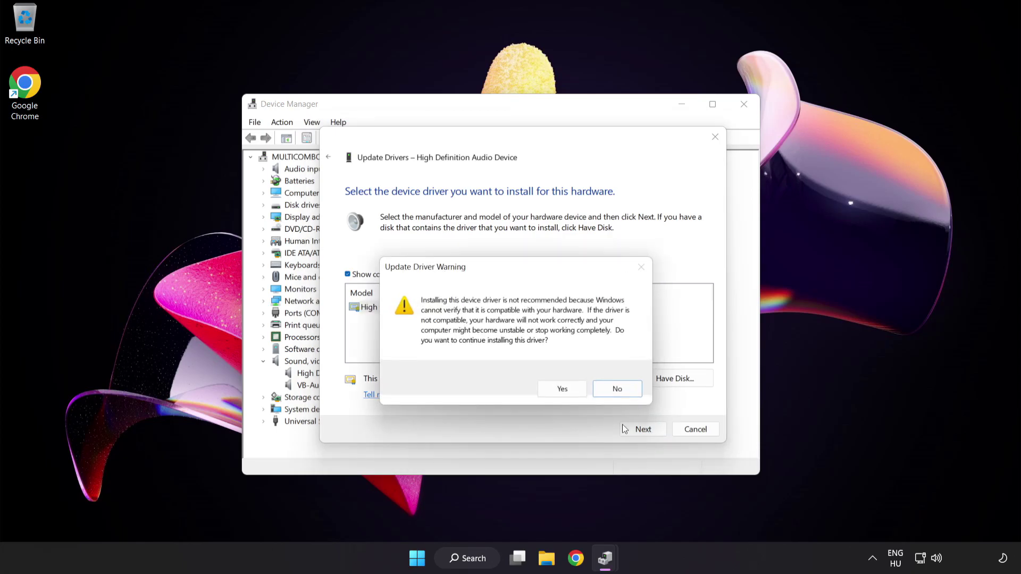
left_click(562, 390)
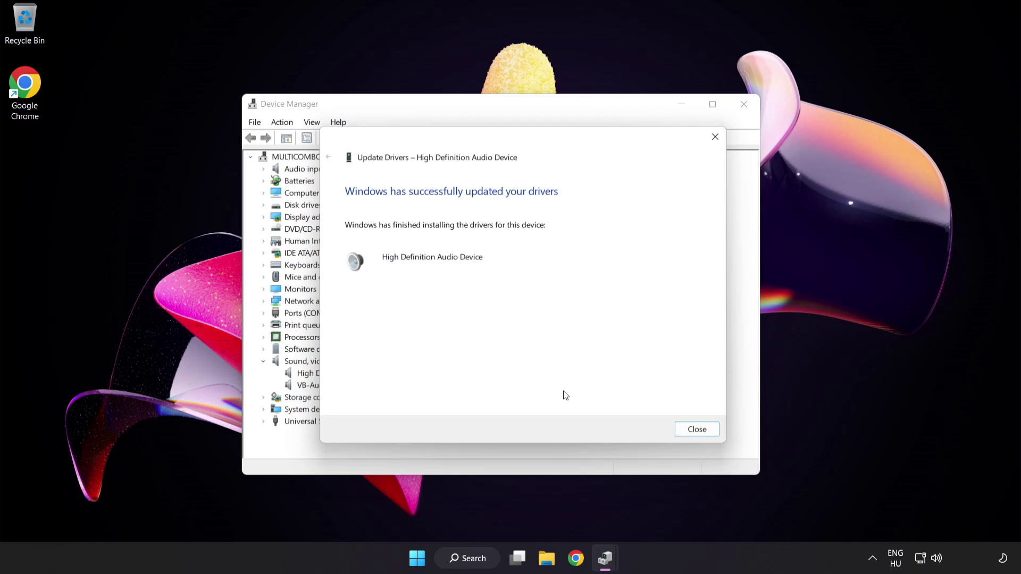
left_click(697, 430)
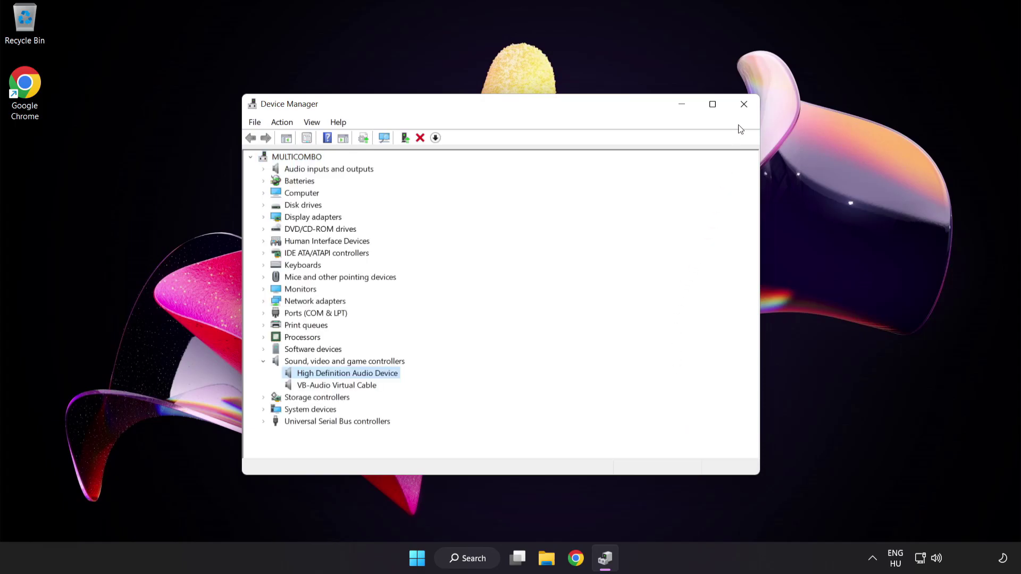
Step: Close Device Manager and restart the PC from the Start menu's power options
left_click(744, 105)
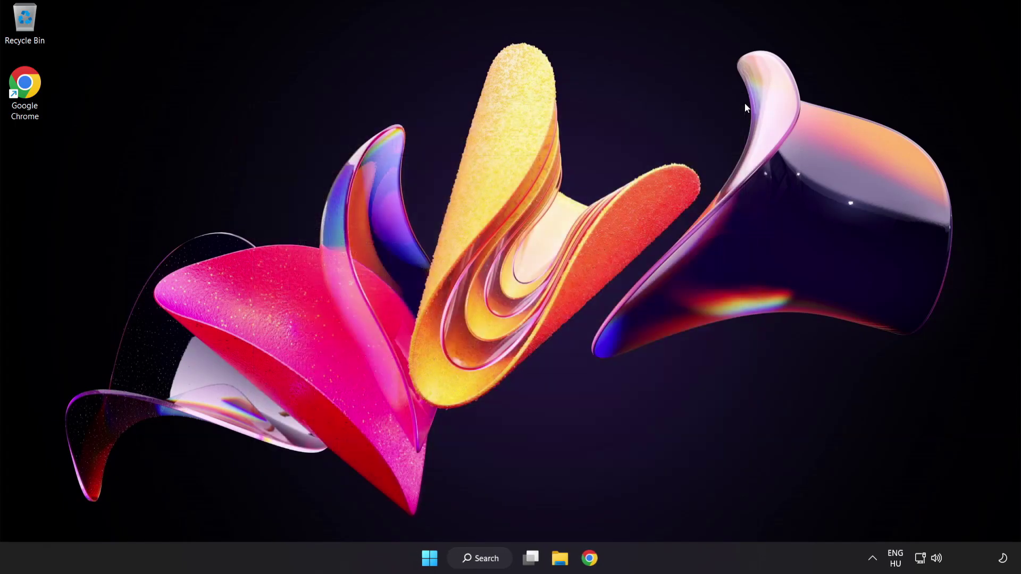
left_click(435, 562)
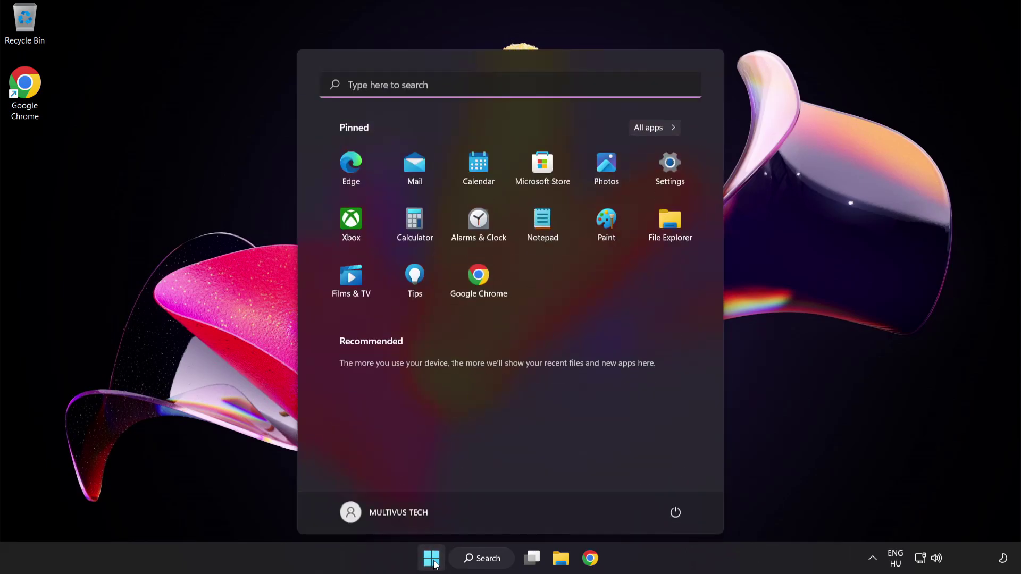
left_click(678, 515)
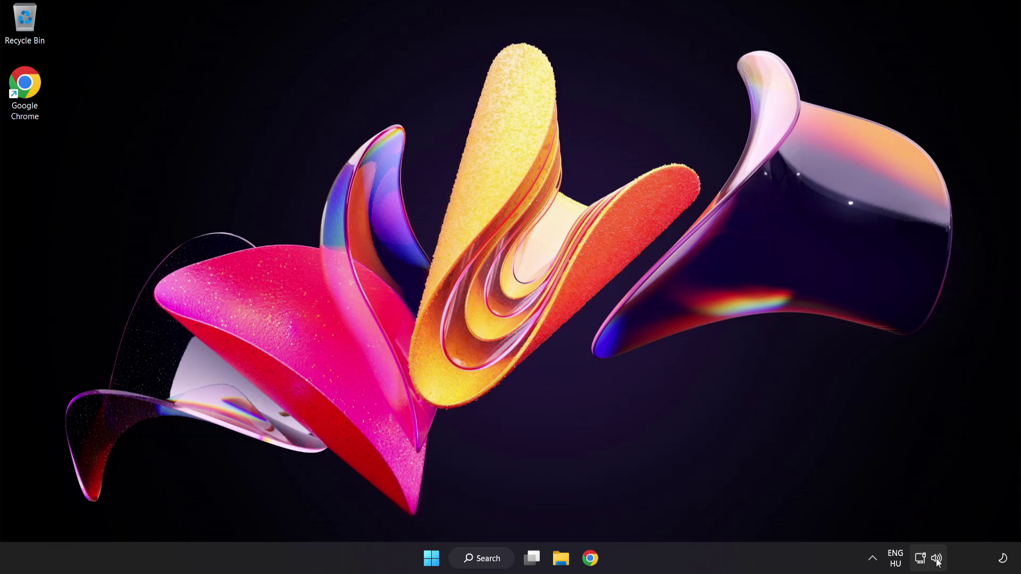
Step: Launch Troubleshoot sound problems from the taskbar volume icon's menu
right_click(938, 560)
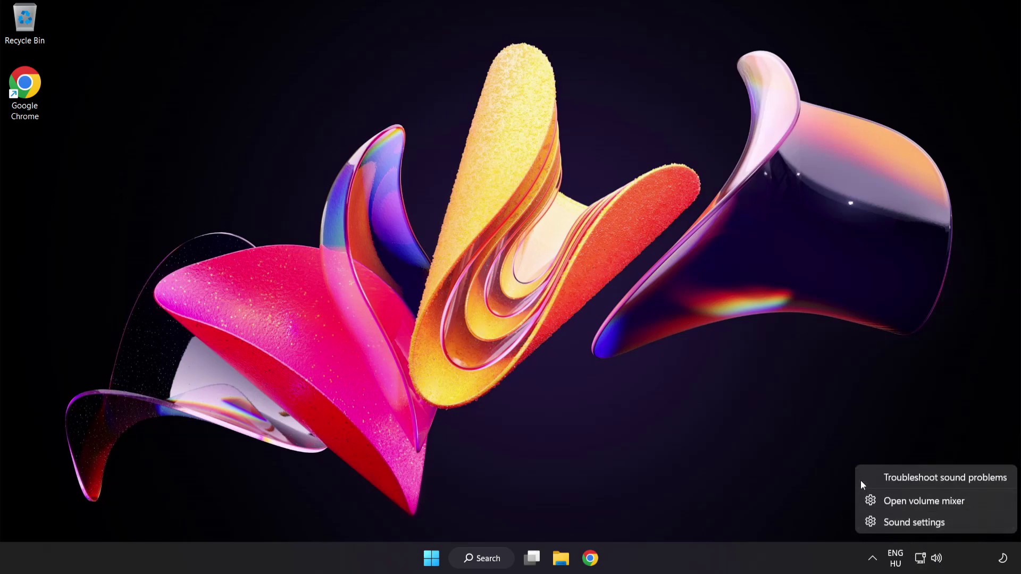
left_click(948, 477)
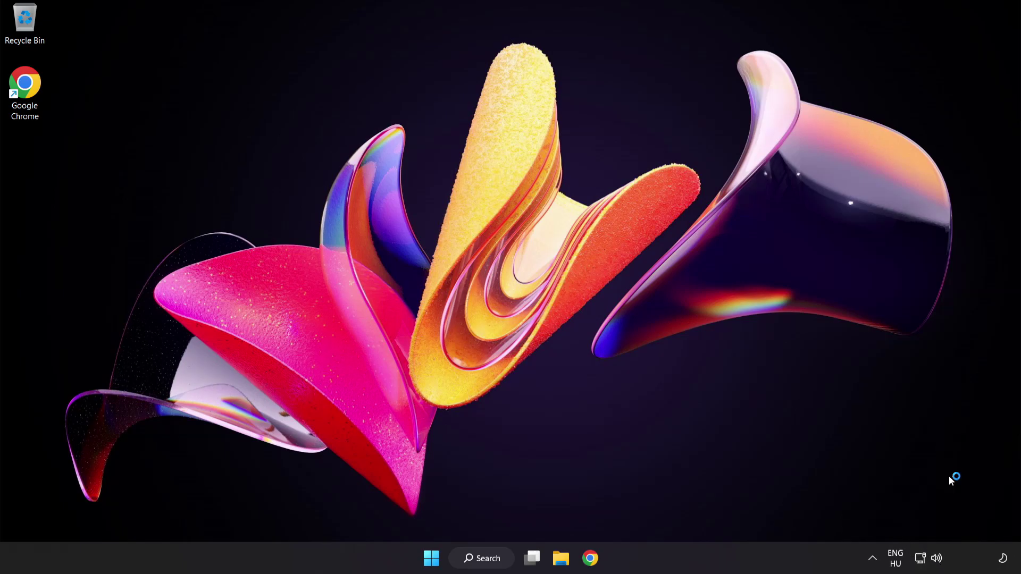